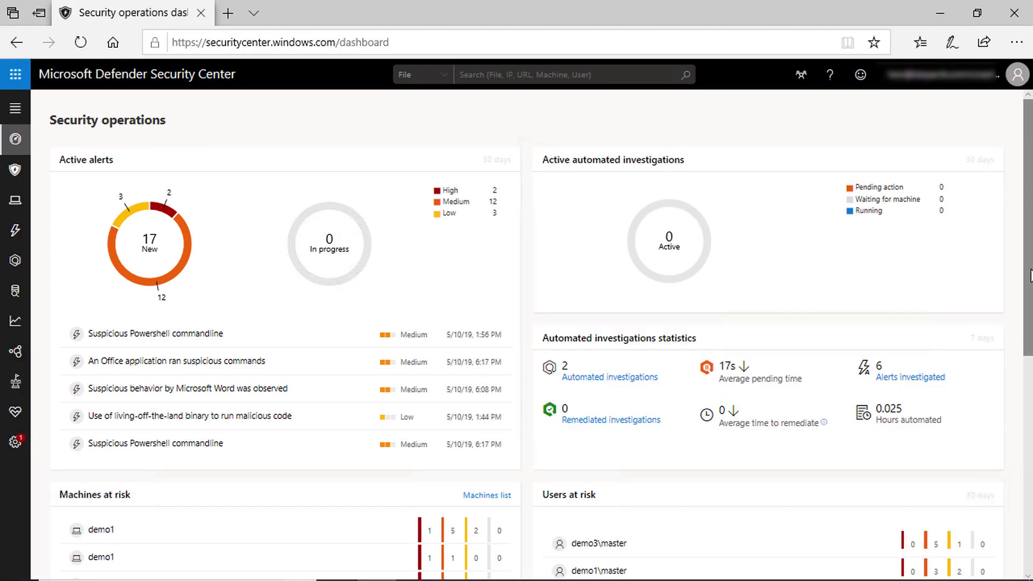
Step: Scroll the Security operations dashboard down to the Machines at risk tile listing demo3
scroll(527, 333, down, 6)
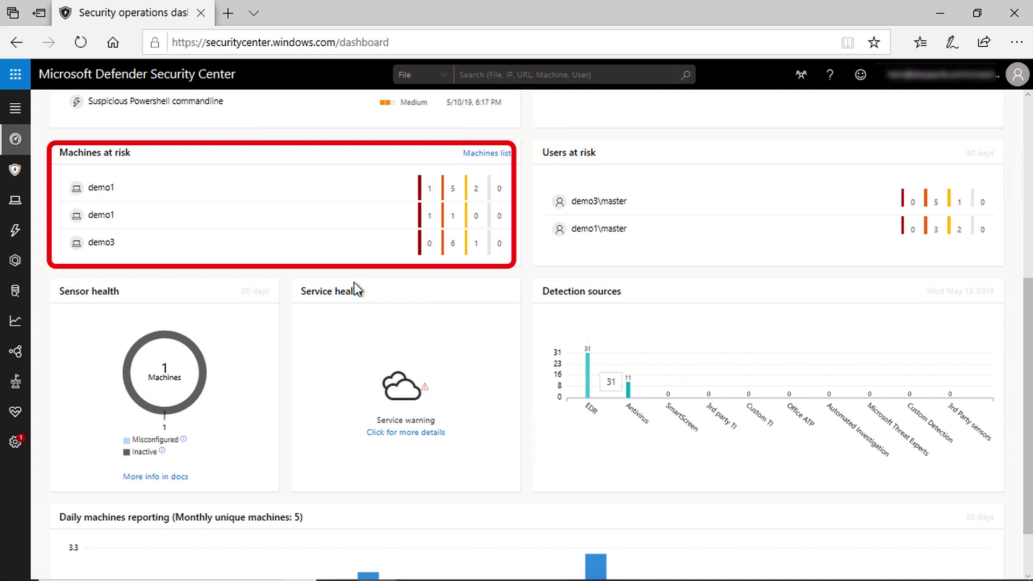
Step: Open demo3's machine page from the Machines at risk tile
click(103, 243)
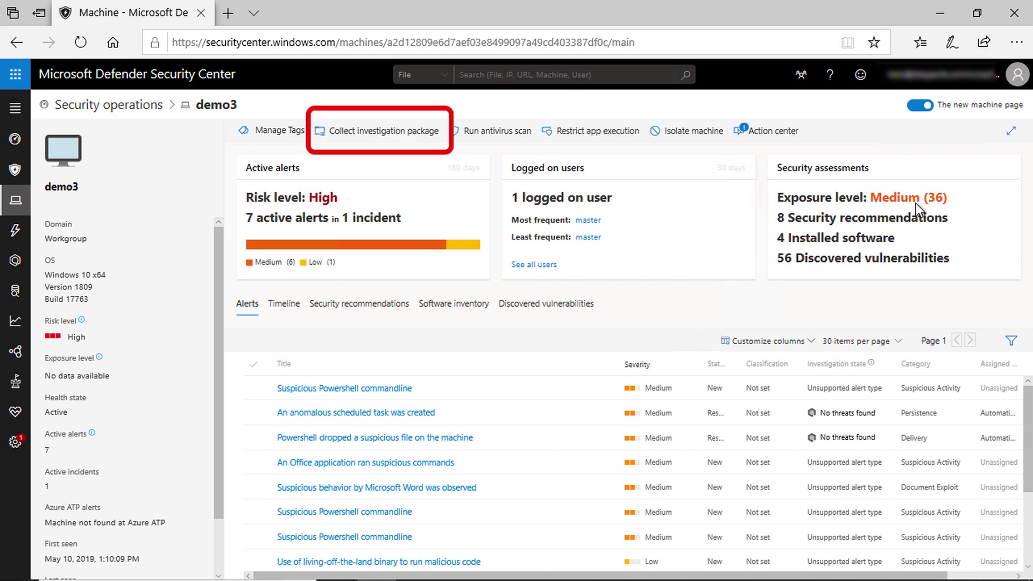
Step: Start an investigation package collection on demo3 with comment 'Investigating', then cancel the dialog
click(406, 139)
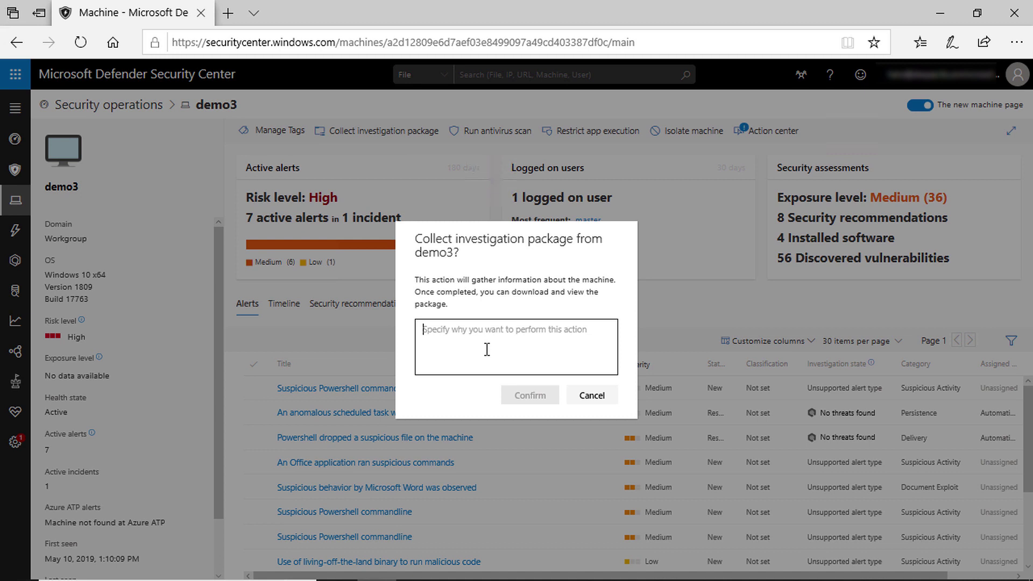
text(Inve)
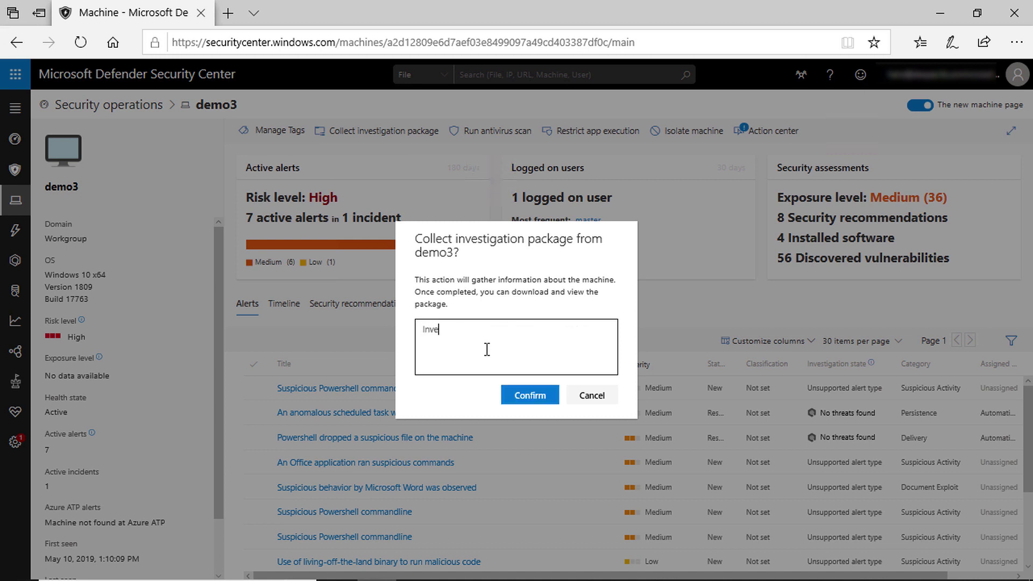
text(stigating)
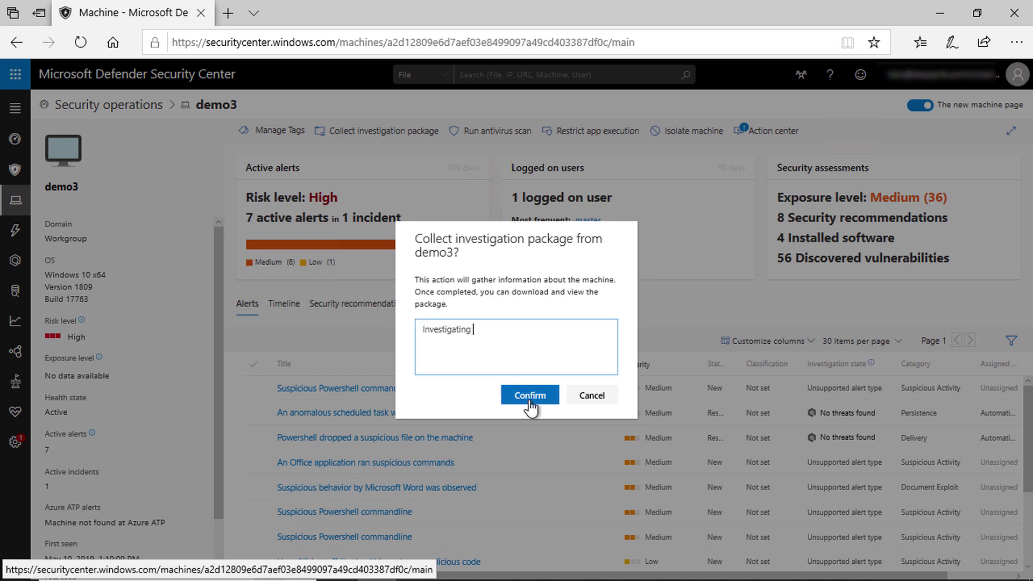
click(599, 397)
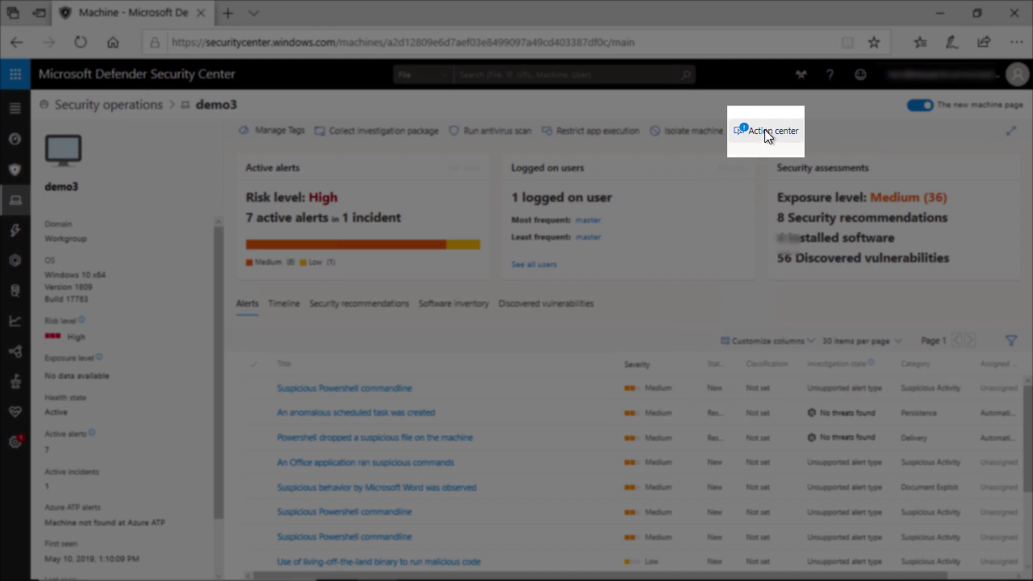
Step: Download WDATP_Investigation_Package_demo3.zip from the Action center and open it in File Explorer
click(764, 130)
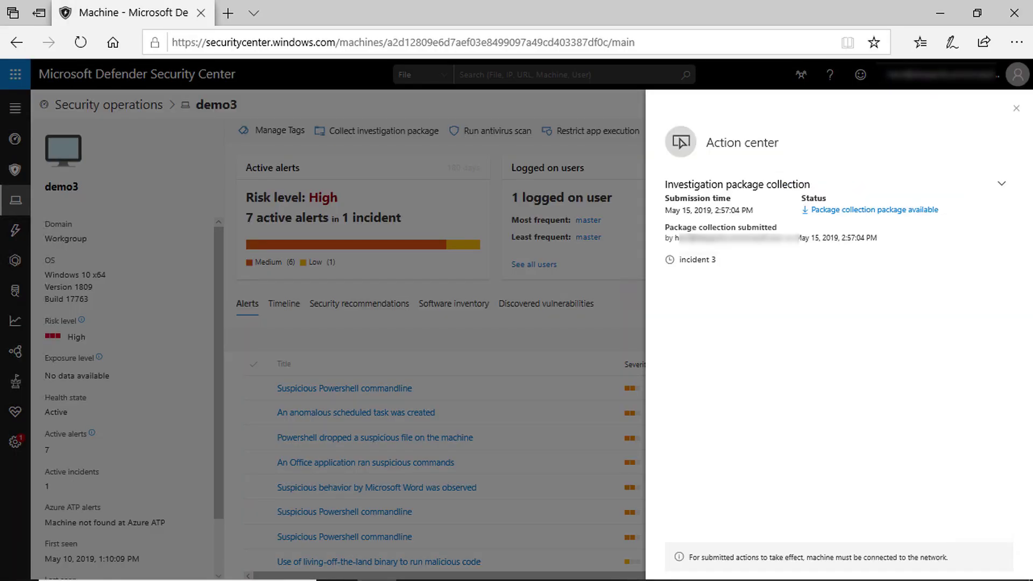
click(907, 211)
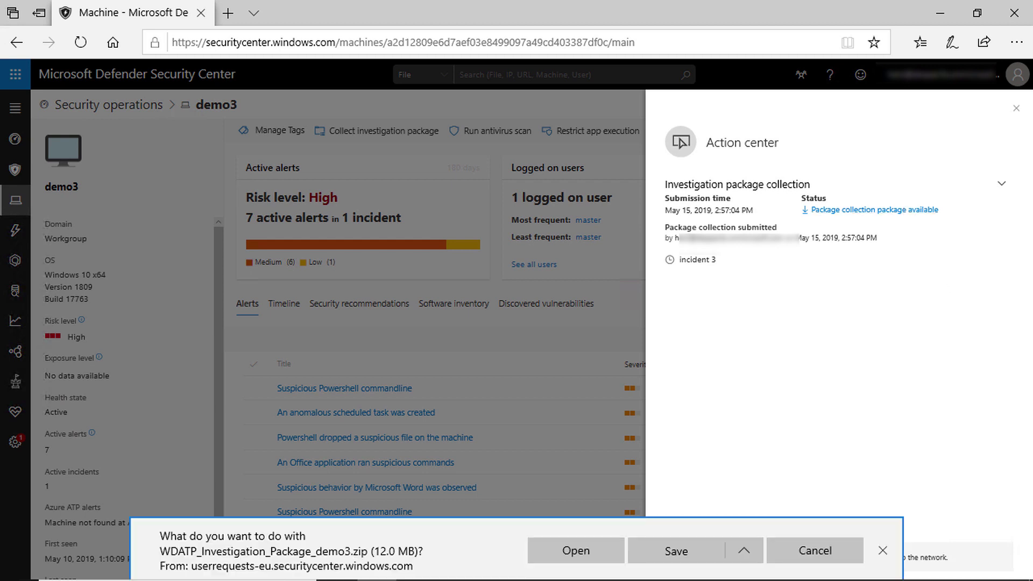
click(603, 548)
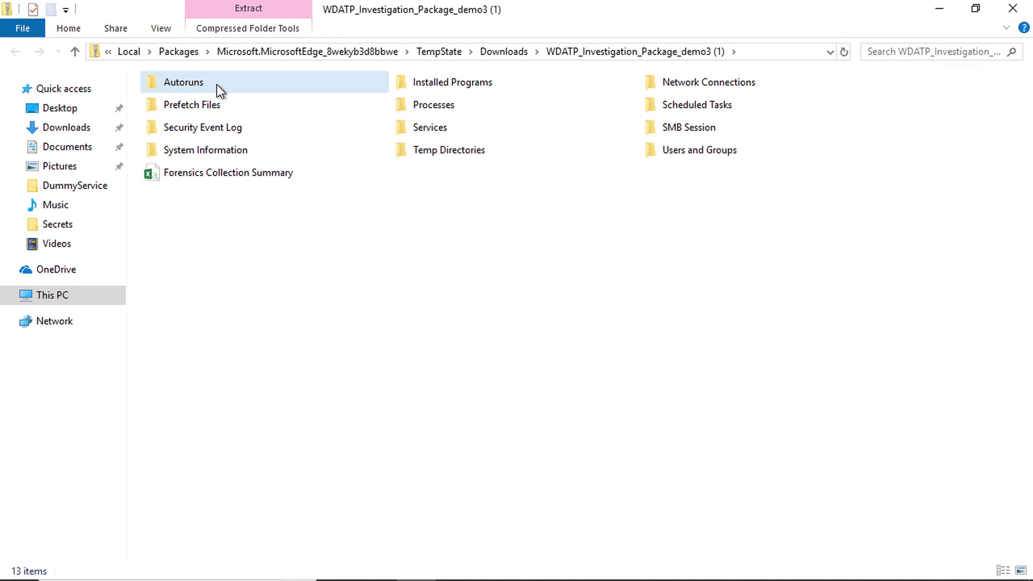
double_click(217, 86)
drag(325, 81, 447, 83)
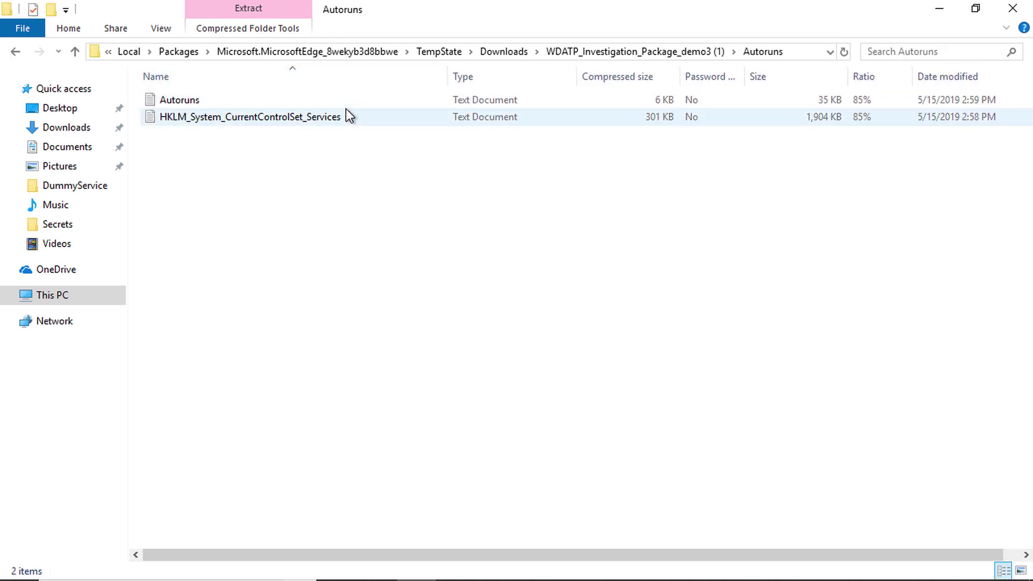
double_click(350, 100)
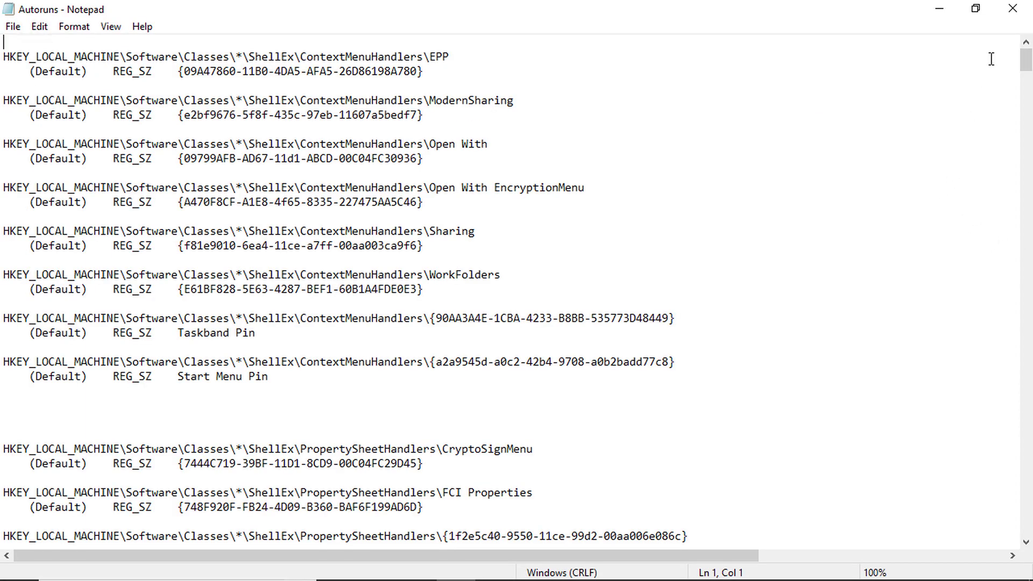
click(1012, 8)
key(BackSpace)
double_click(473, 85)
double_click(377, 134)
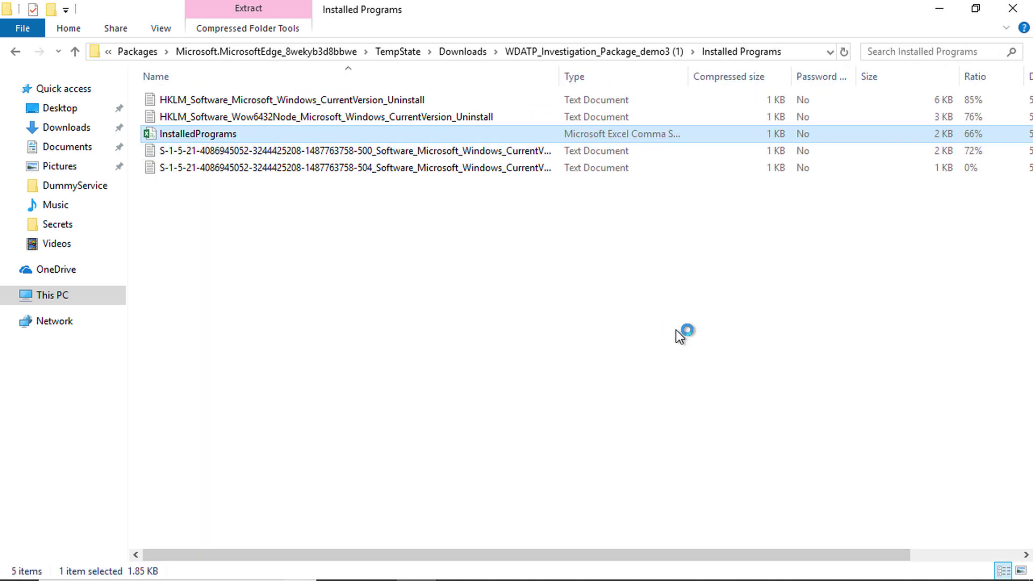
scroll(719, 551, right, 2)
drag(718, 551, 848, 551)
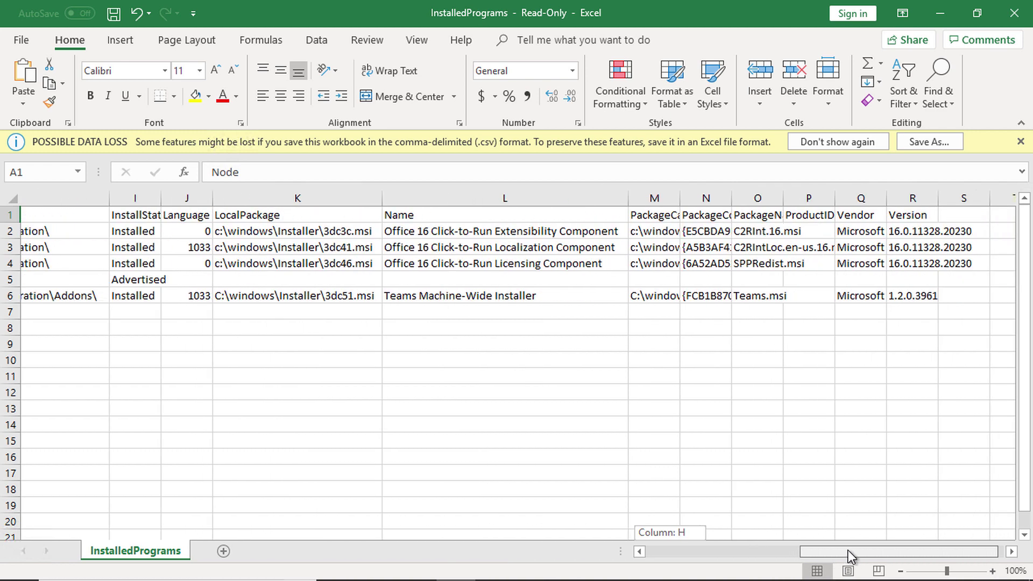
drag(848, 550, 859, 550)
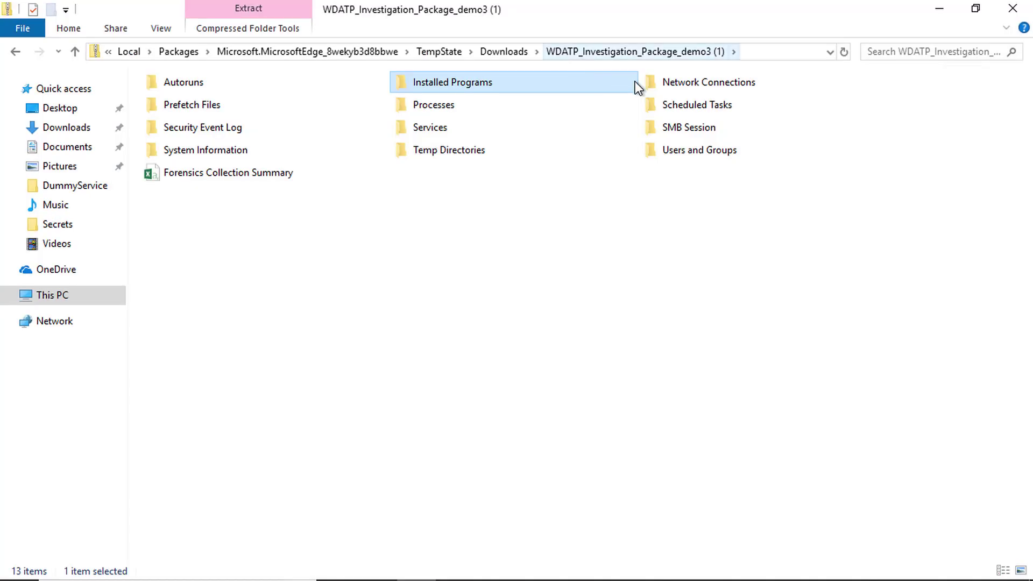
Step: Open the Network Connections folder and view the ActiveNetConnections log maximized in Notepad
double_click(713, 89)
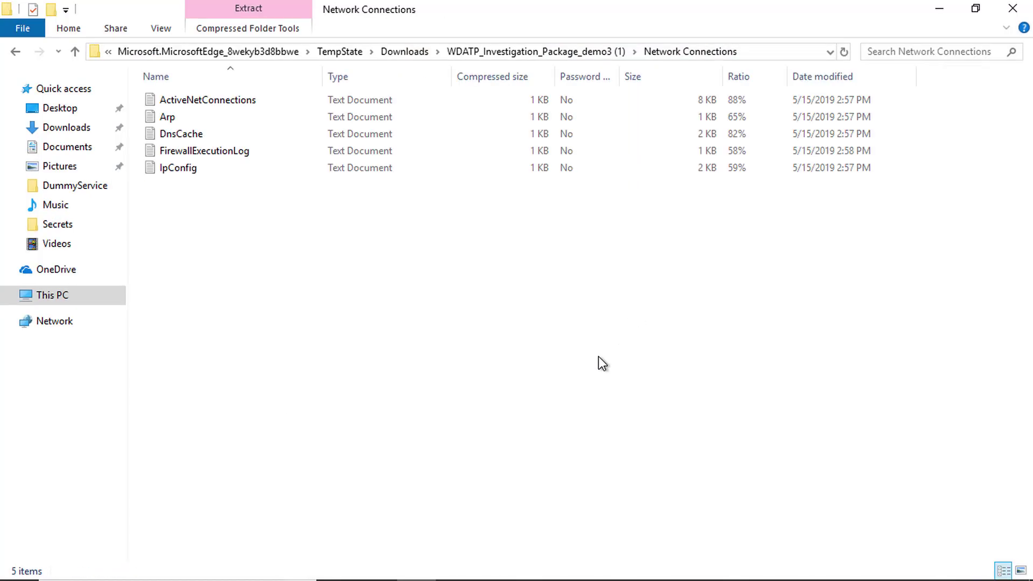
double_click(253, 99)
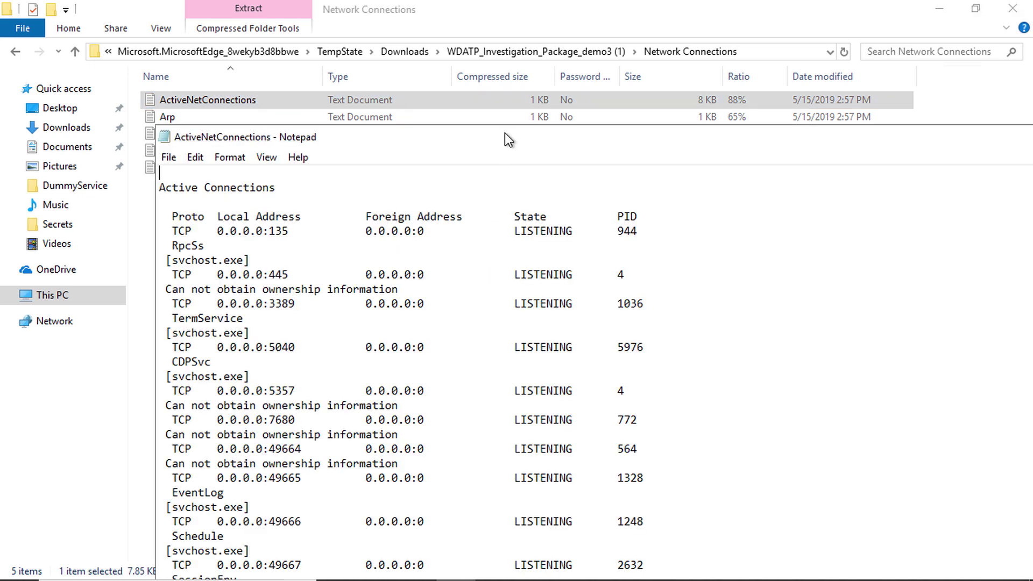
double_click(504, 134)
drag(1027, 124, 1028, 223)
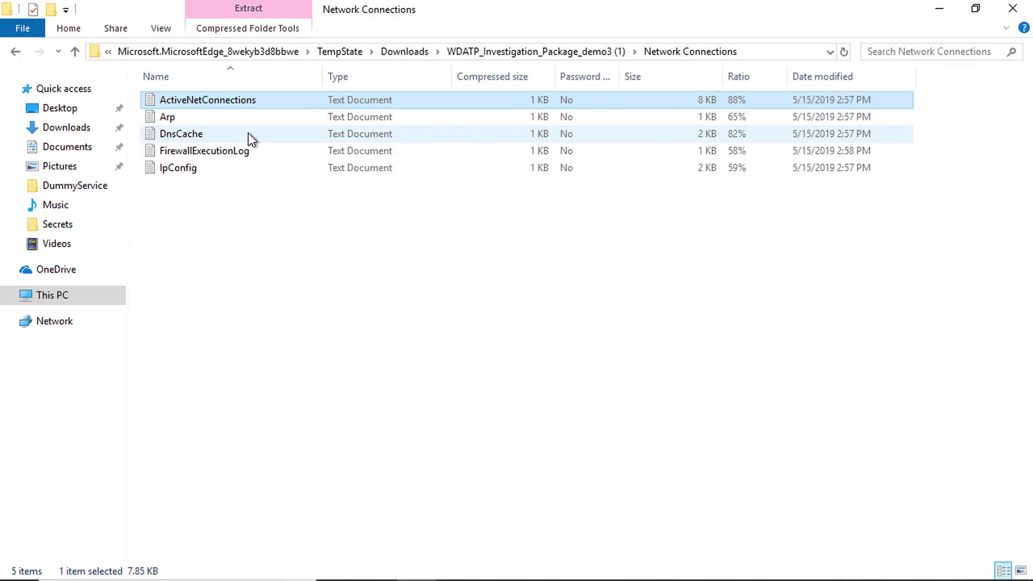
Step: View the DnsCache log maximized in Notepad, then close it
double_click(249, 138)
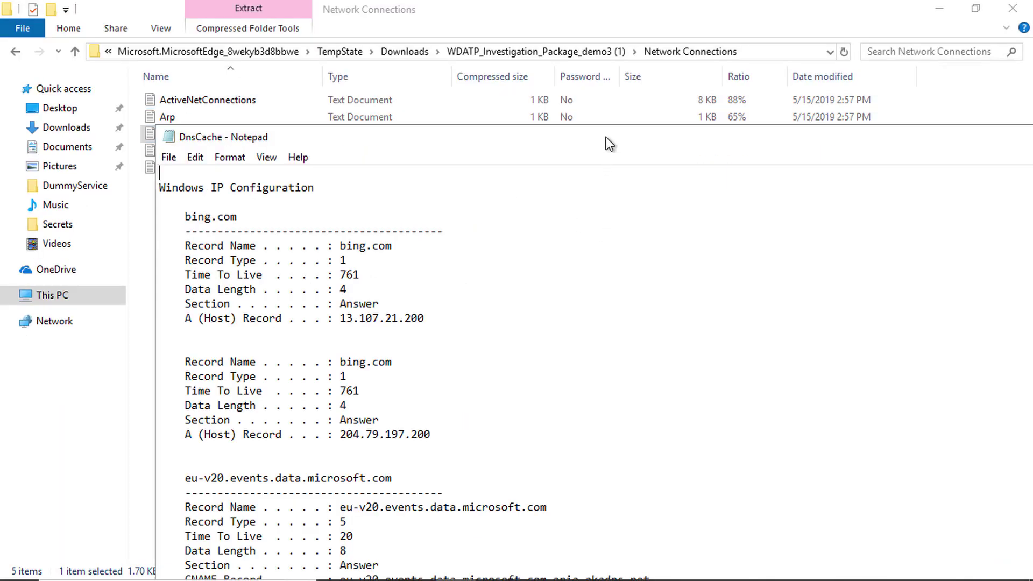
double_click(608, 145)
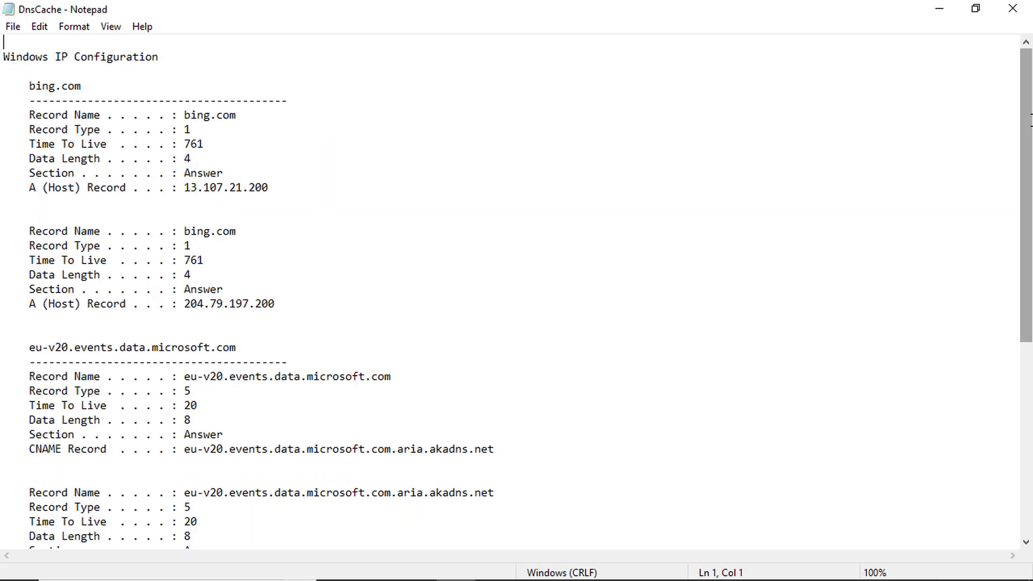
click(1029, 8)
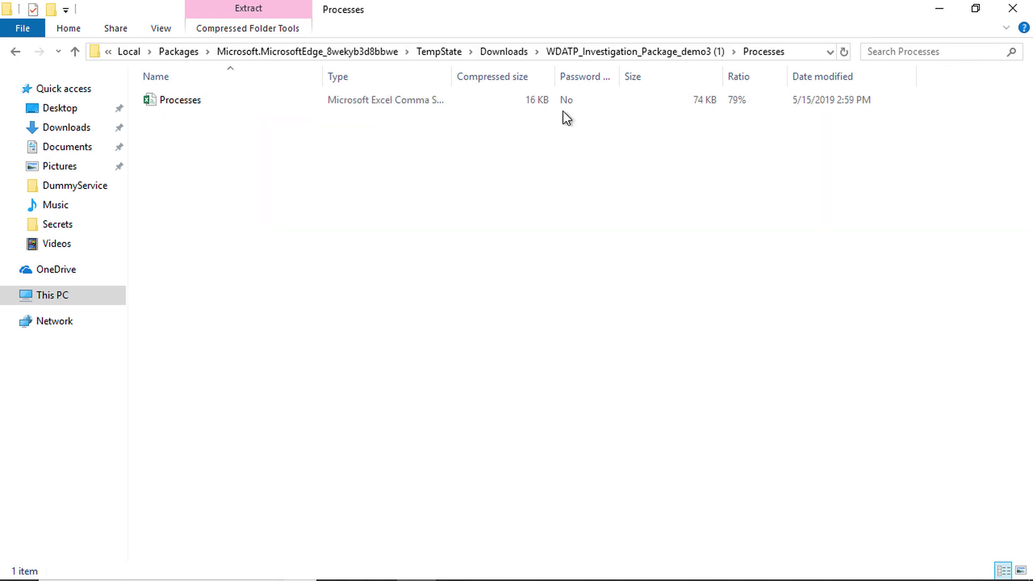
Step: Open the Processes spreadsheet, then page ScheduledTasks.csv right to its task state and schedule columns
double_click(372, 108)
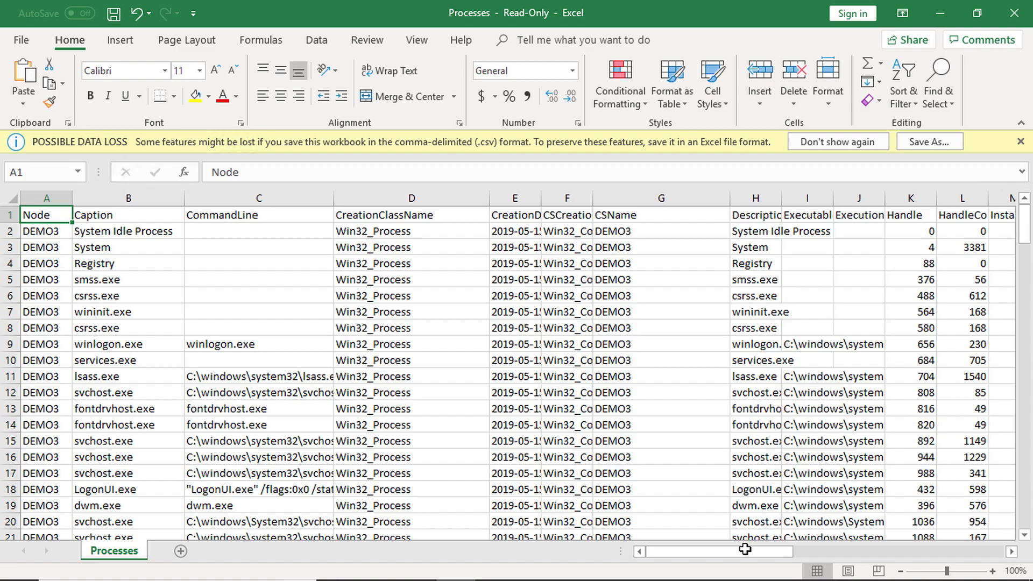
drag(699, 550, 847, 554)
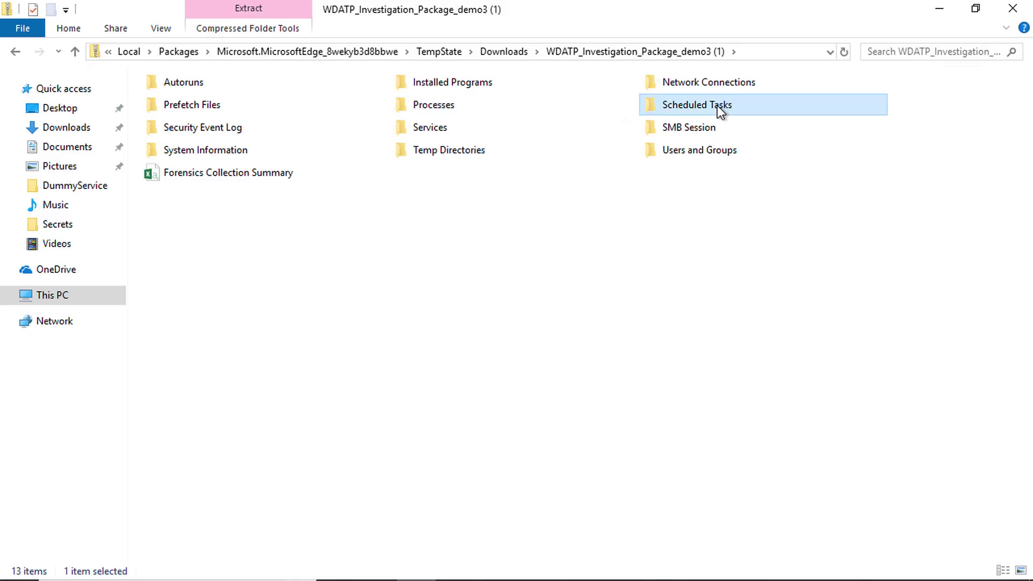
double_click(717, 106)
double_click(219, 102)
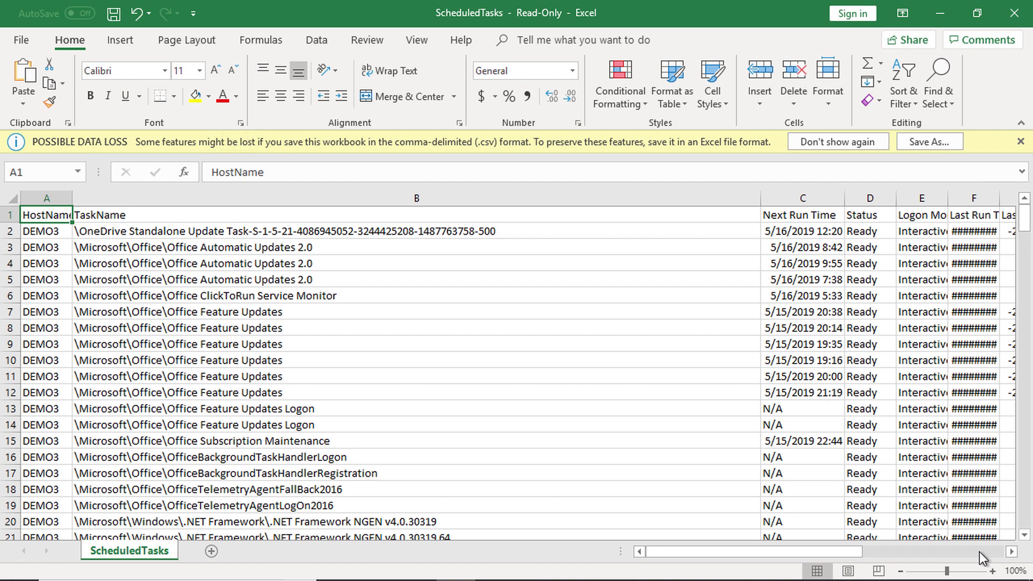
click(980, 551)
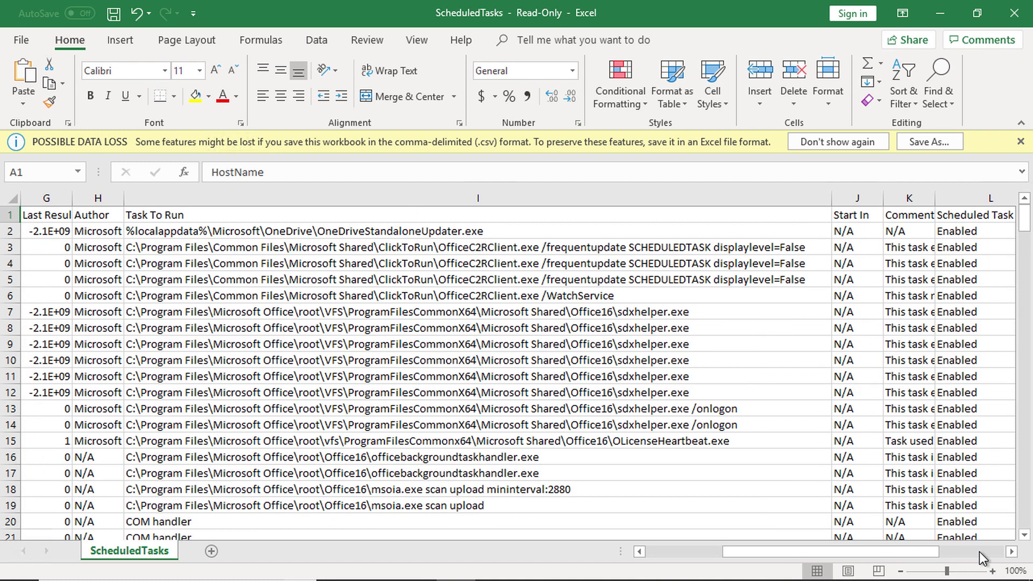
click(979, 551)
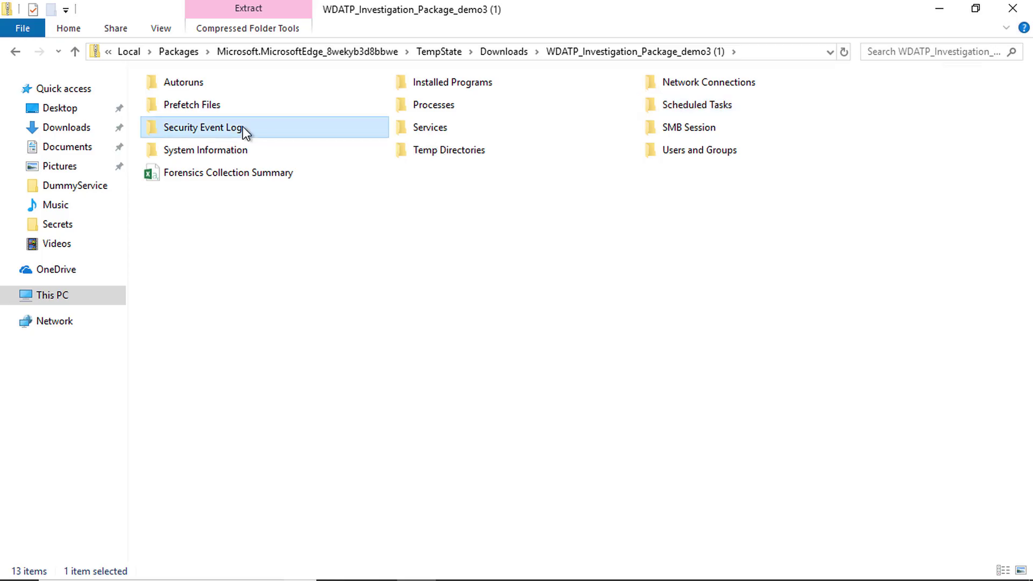
Step: Browse the saved Security.evtx in Event Viewer, inspecting event 4945, then open the Services folder
double_click(243, 128)
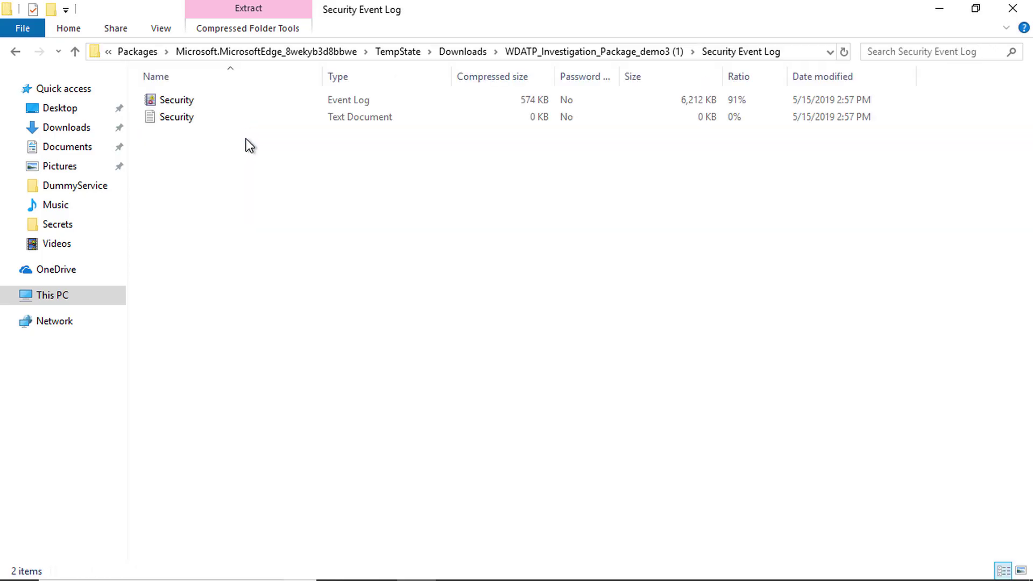
double_click(218, 102)
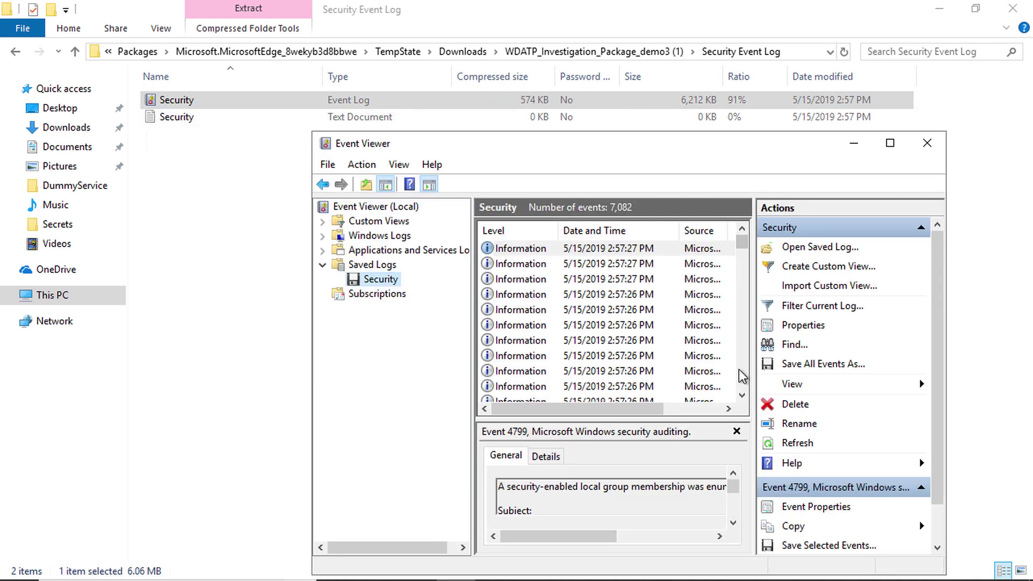
drag(744, 249, 741, 277)
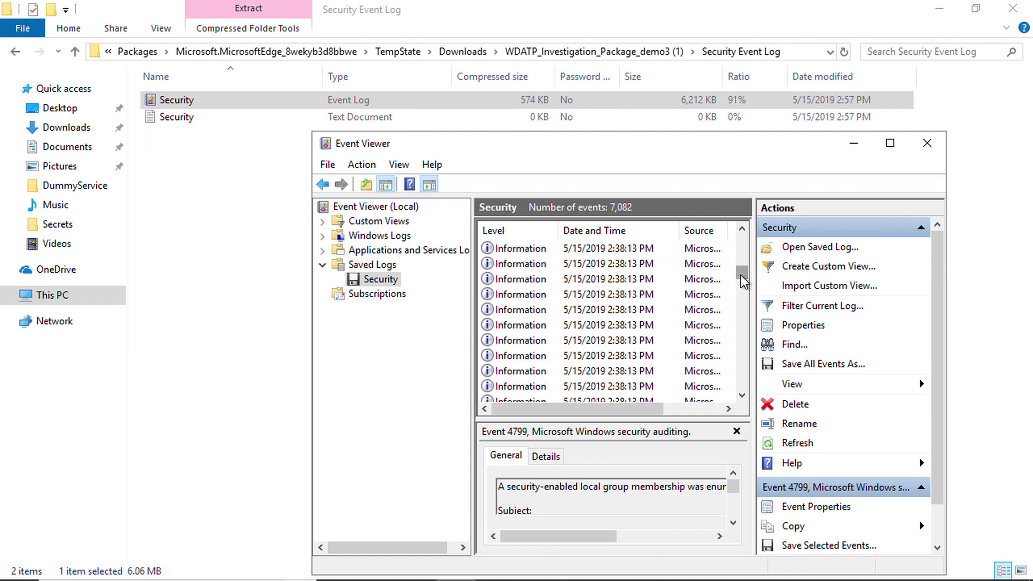
click(612, 325)
click(606, 386)
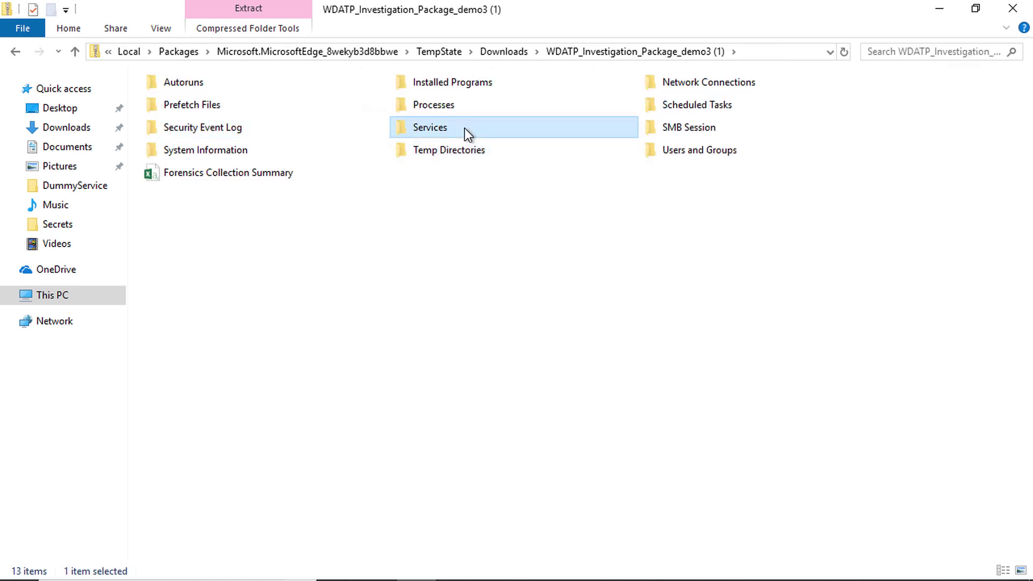
double_click(464, 129)
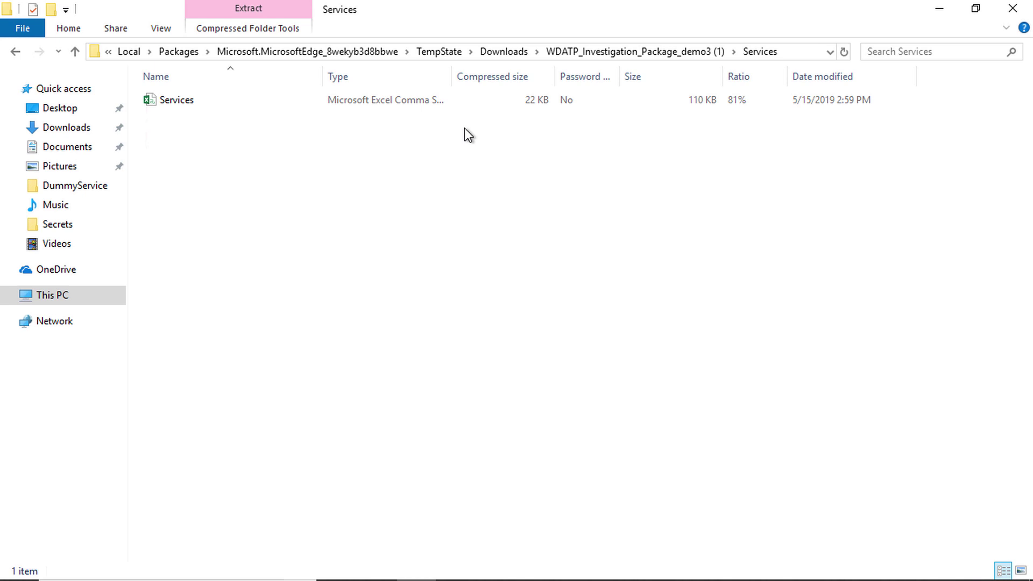
Step: Open Services.csv in Excel, page right through its columns, then open the SMB Session folder
click(266, 102)
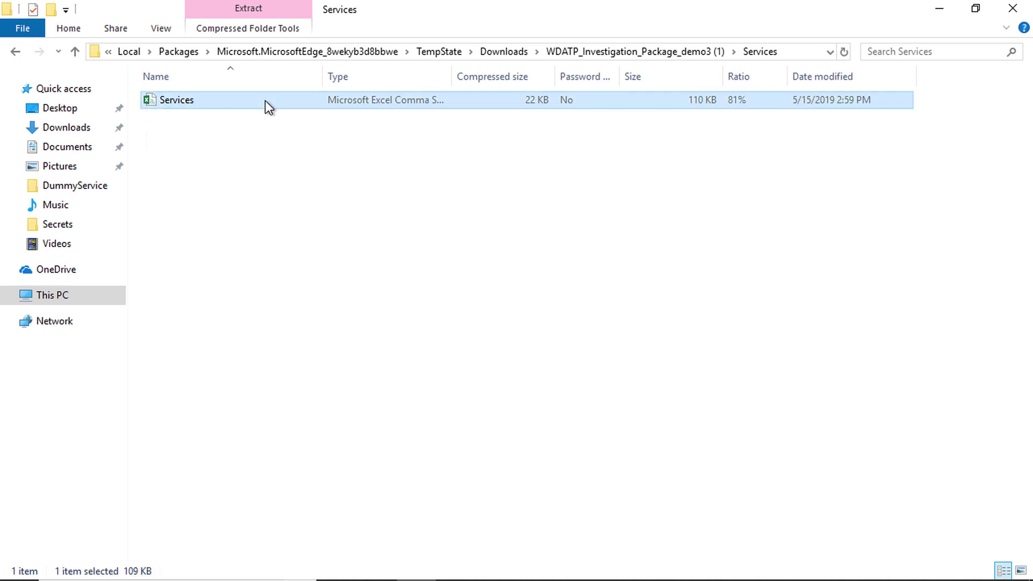
double_click(266, 101)
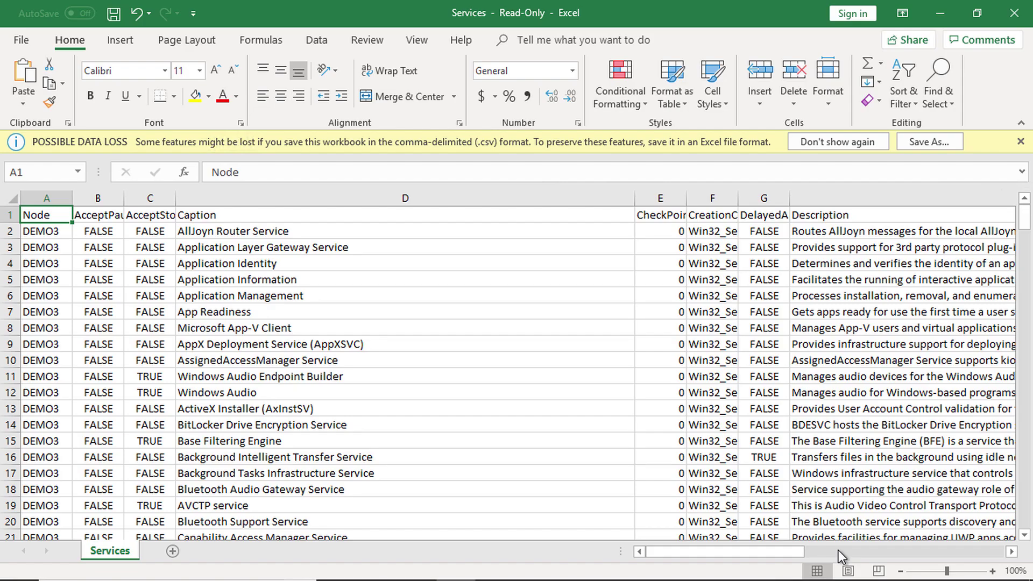
click(839, 550)
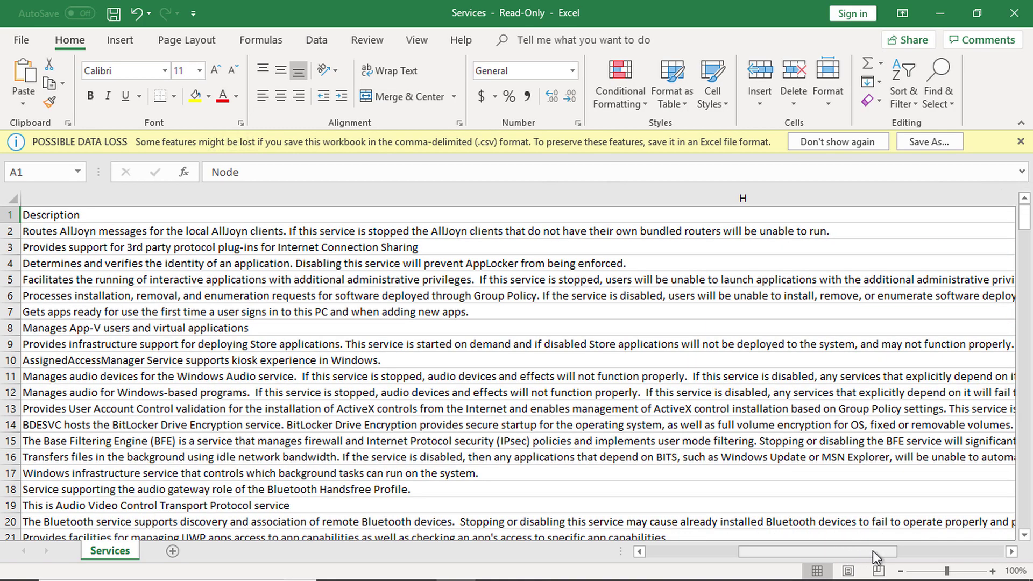
click(920, 550)
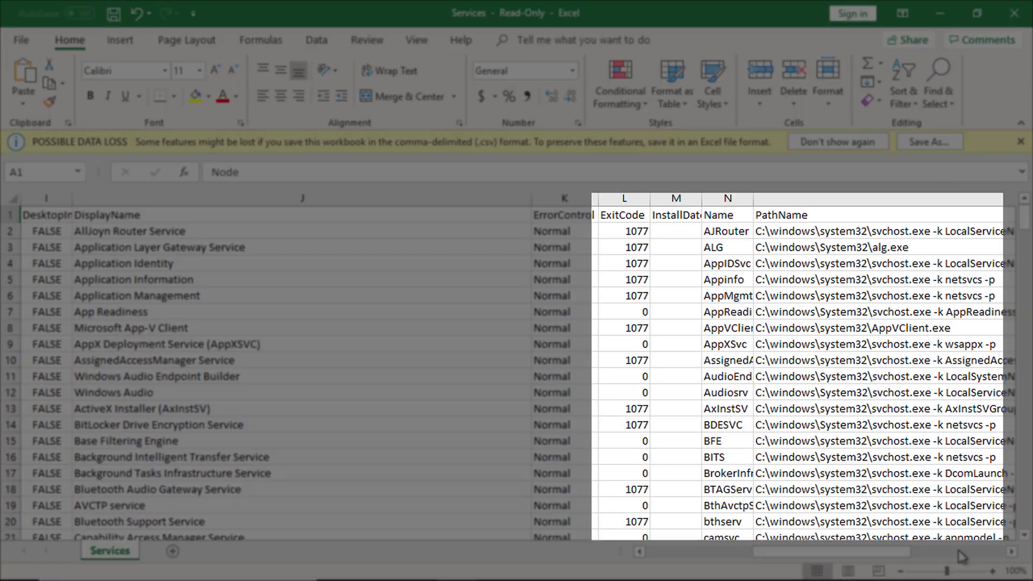
click(957, 551)
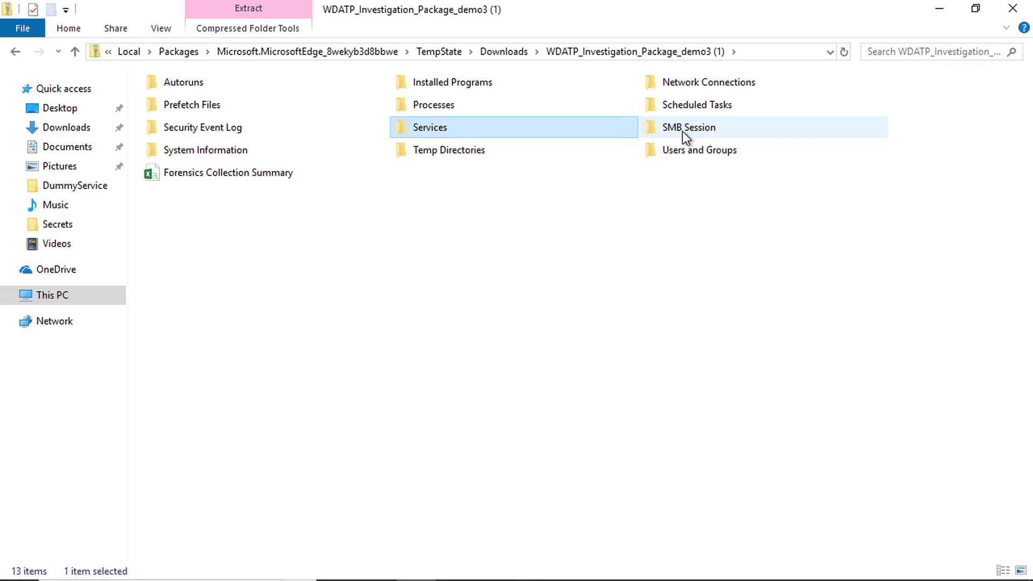
double_click(683, 135)
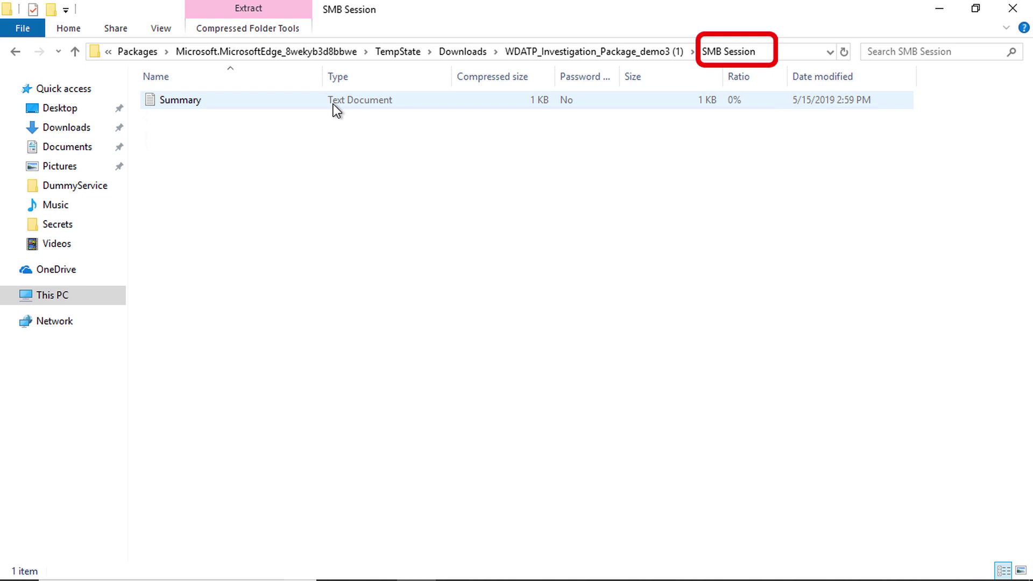
Step: Read the SMB session Summary.txt in Notepad and return to the package folder
double_click(335, 103)
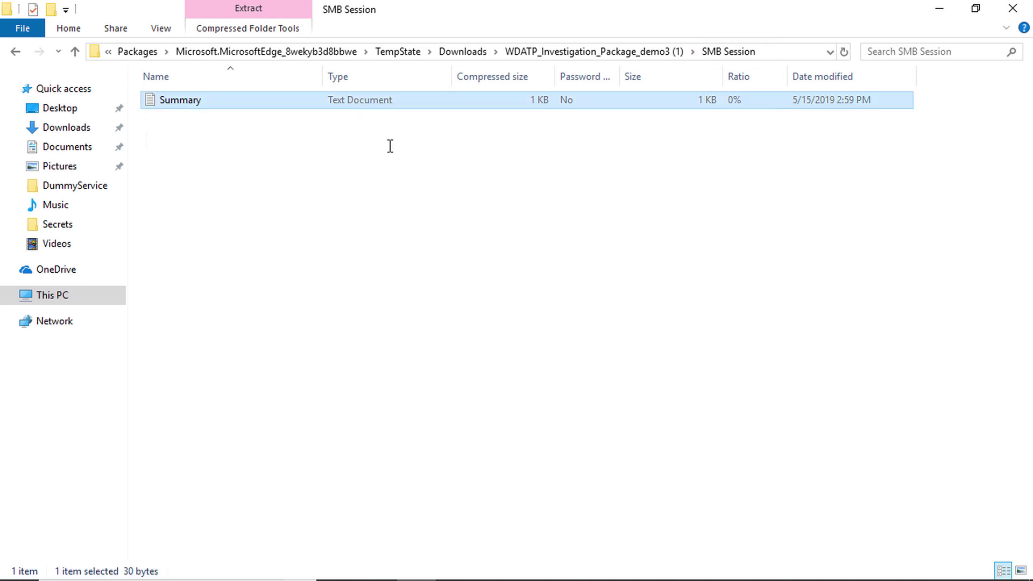
click(995, 61)
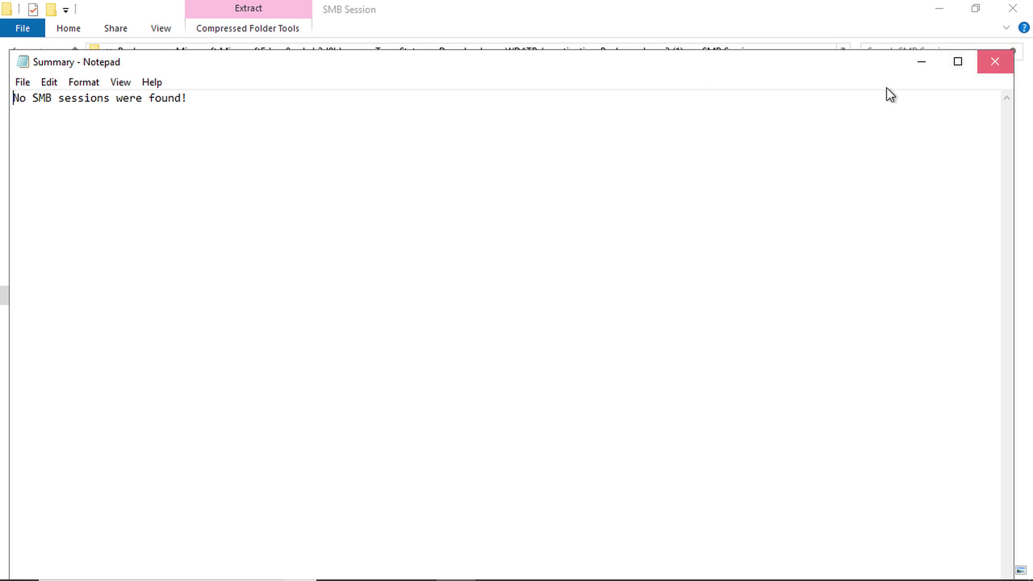
click(643, 50)
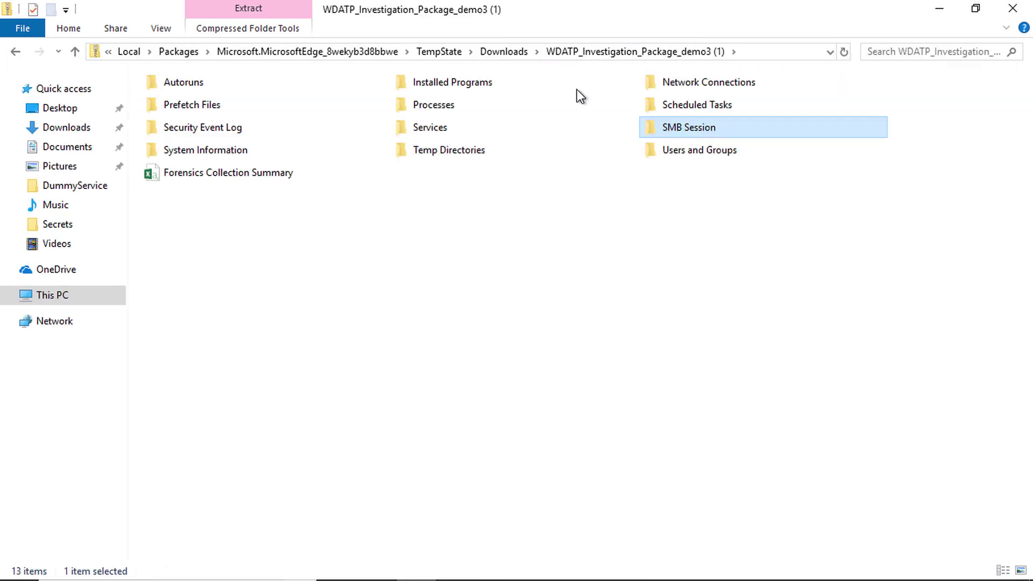
Step: Open the SystemInformation.txt report from the System Information folder
double_click(247, 154)
click(254, 99)
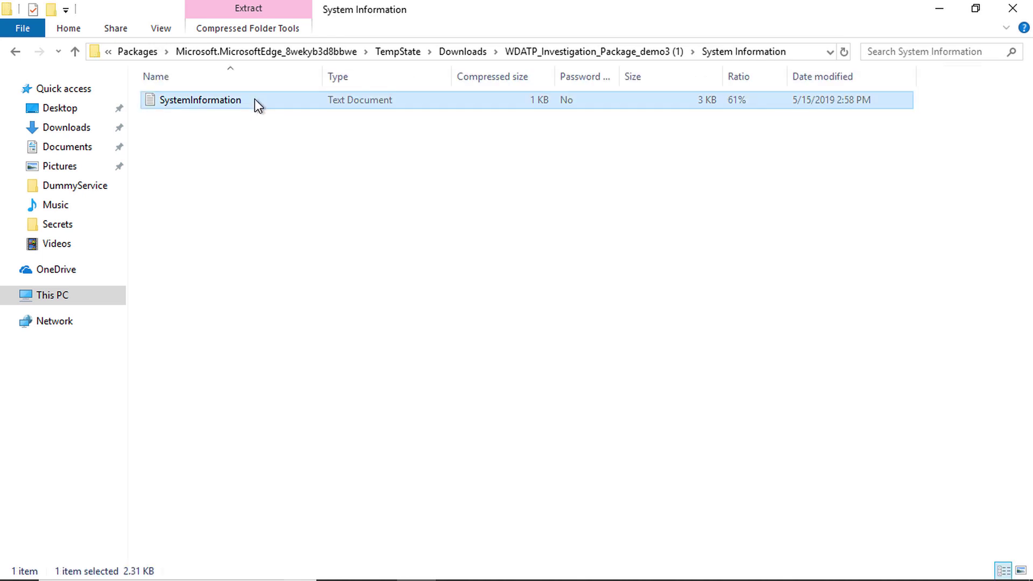
double_click(254, 100)
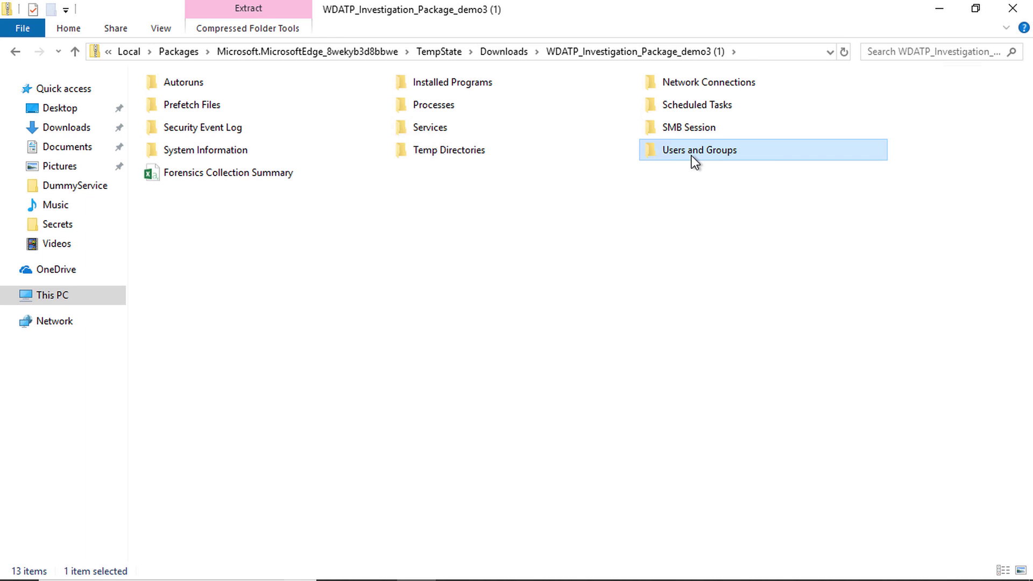
Step: Open LocalGroups from the Users and Groups folder, then close the logged-on users report
double_click(692, 159)
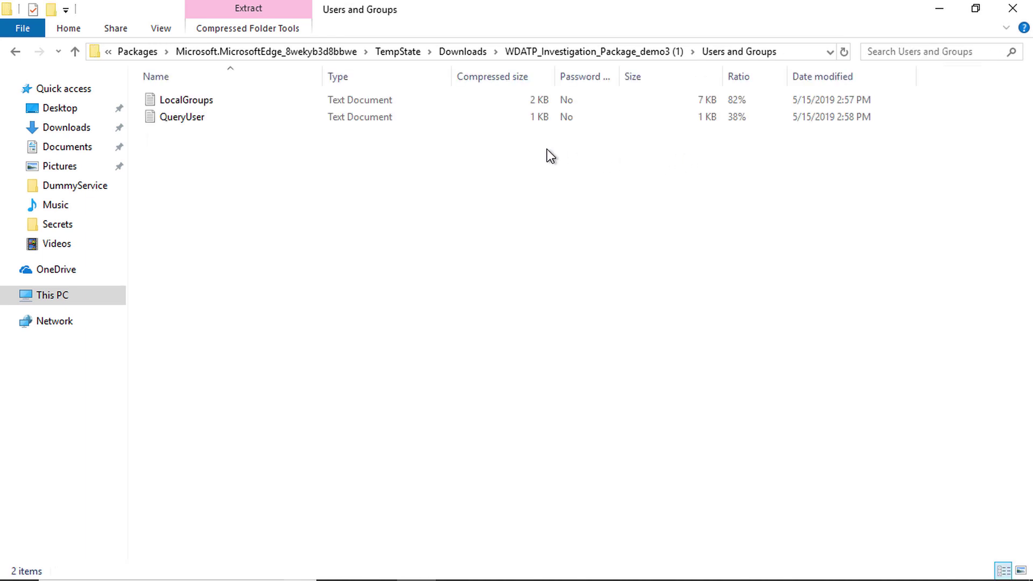
double_click(250, 103)
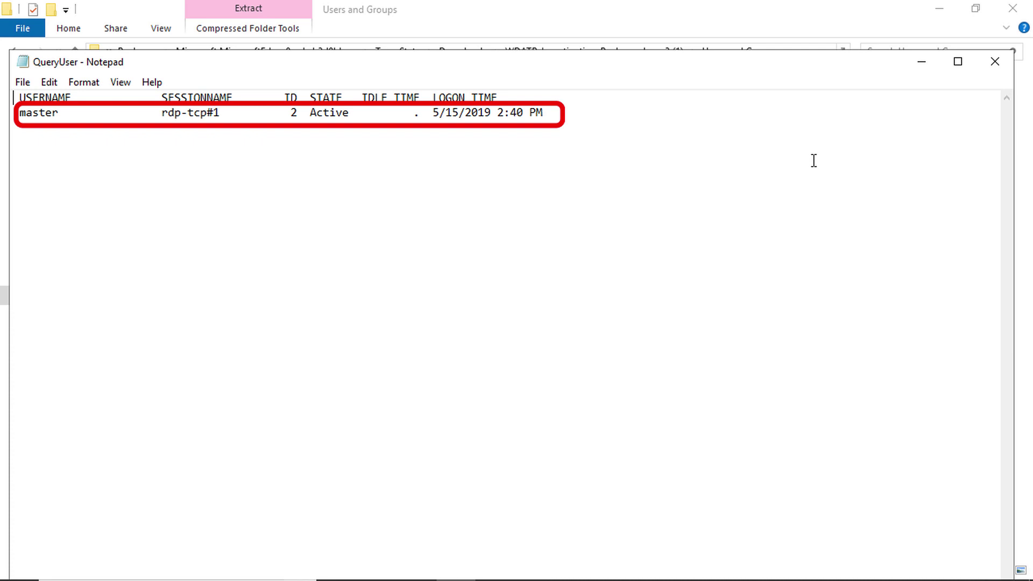
click(1002, 65)
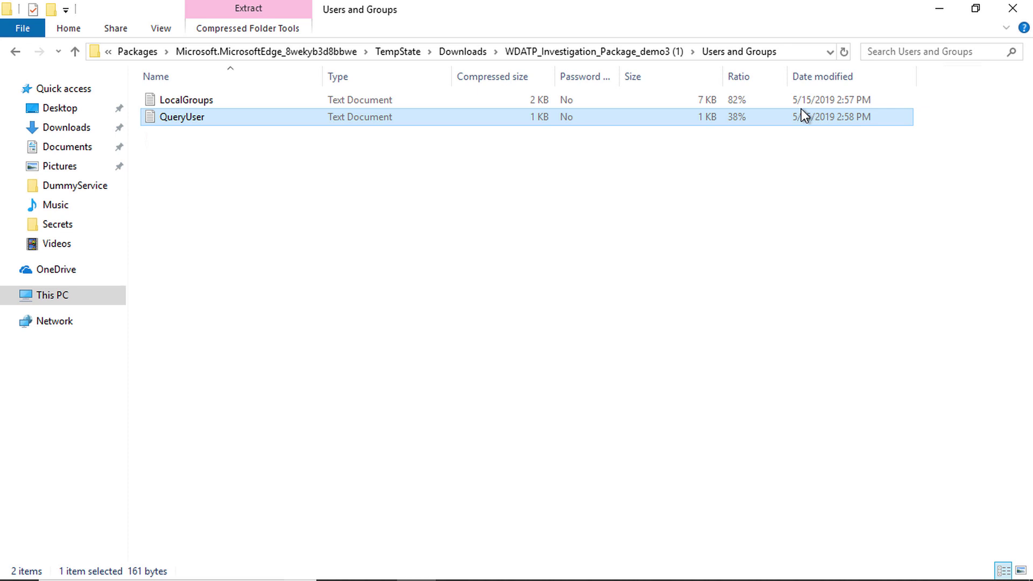
Step: Return to the package root and open Forensics Collection Summary.csv in Excel
click(666, 55)
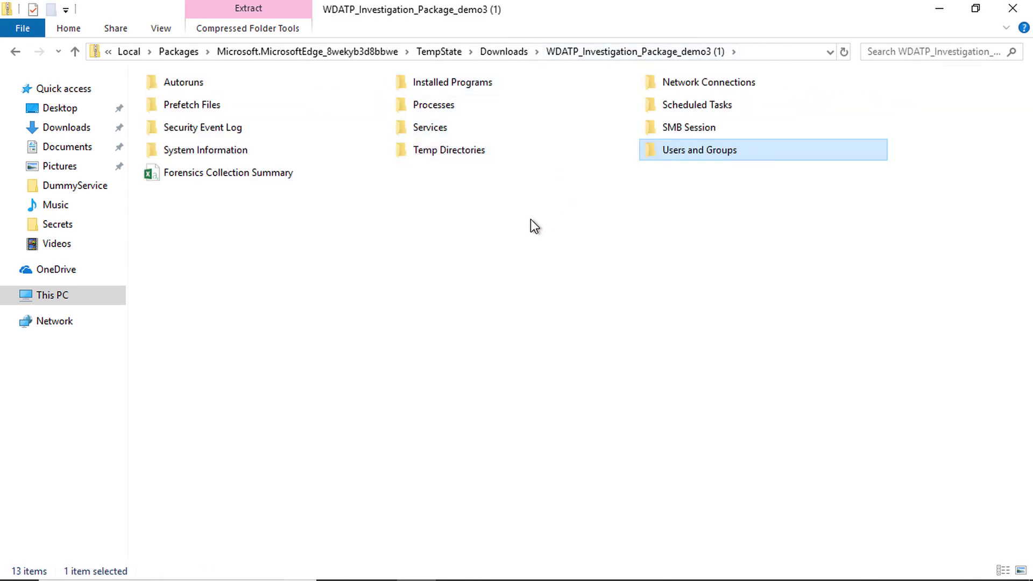
double_click(261, 176)
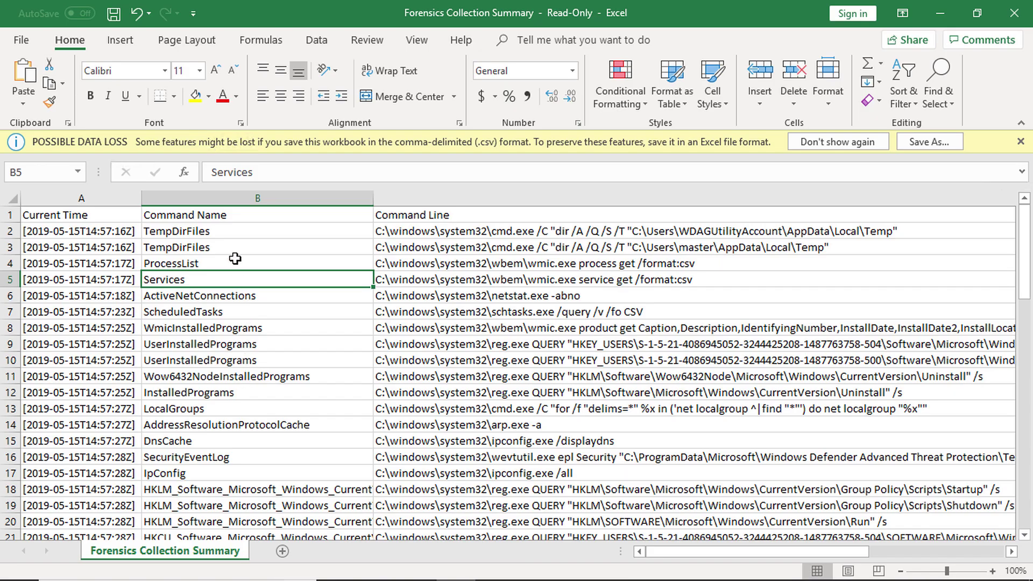